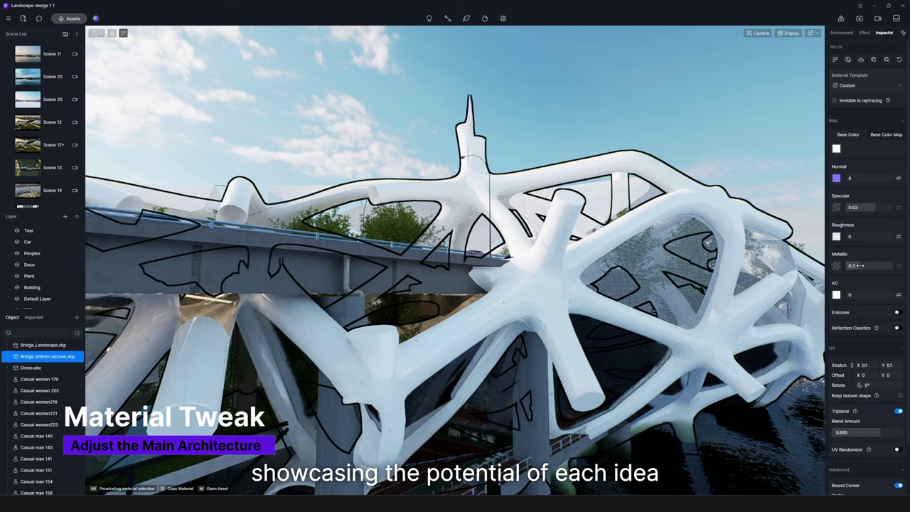
Set the bridge's Metallic to 0.98 and the Multimedia screen's Transparency to 1.
{"action": "left_click_drag", "start_coordinate": [884, 266], "coordinate": [892, 267]}
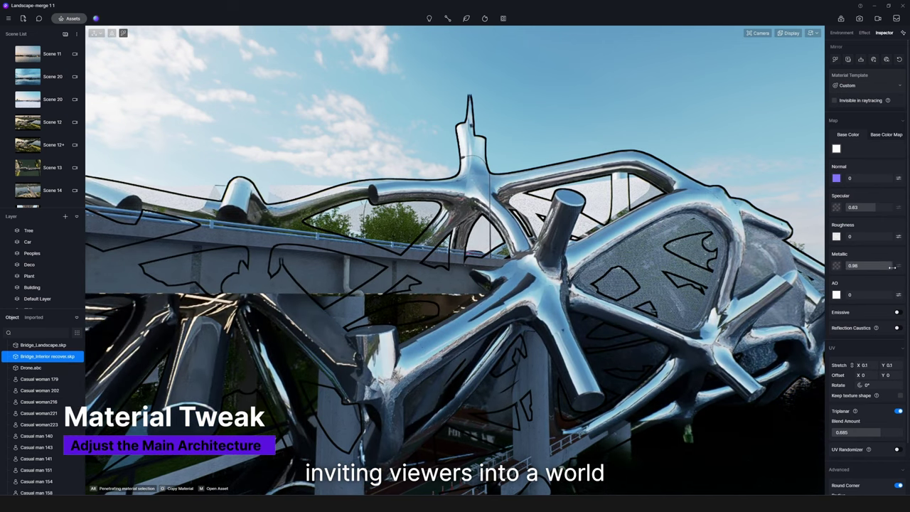
{"action": "left_click", "coordinate": [746, 429]}
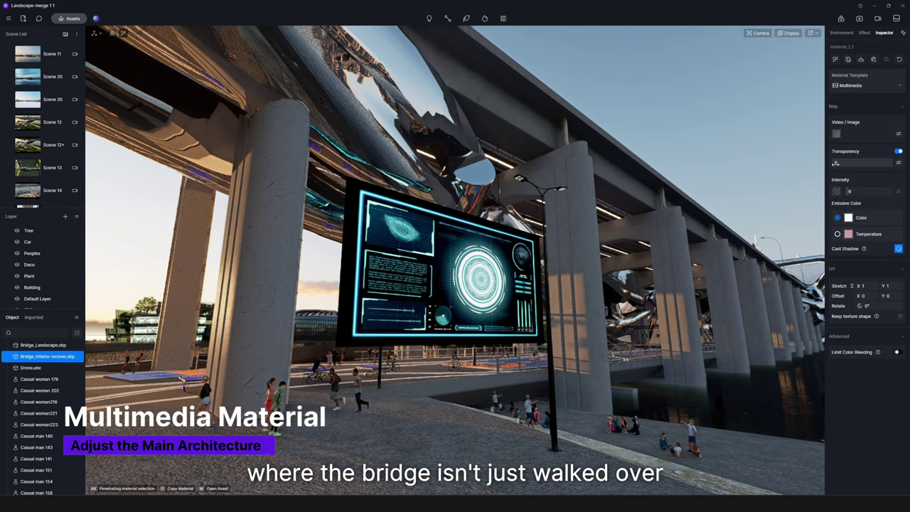
{"action": "left_click_drag", "start_coordinate": [836, 162], "coordinate": [908, 161]}
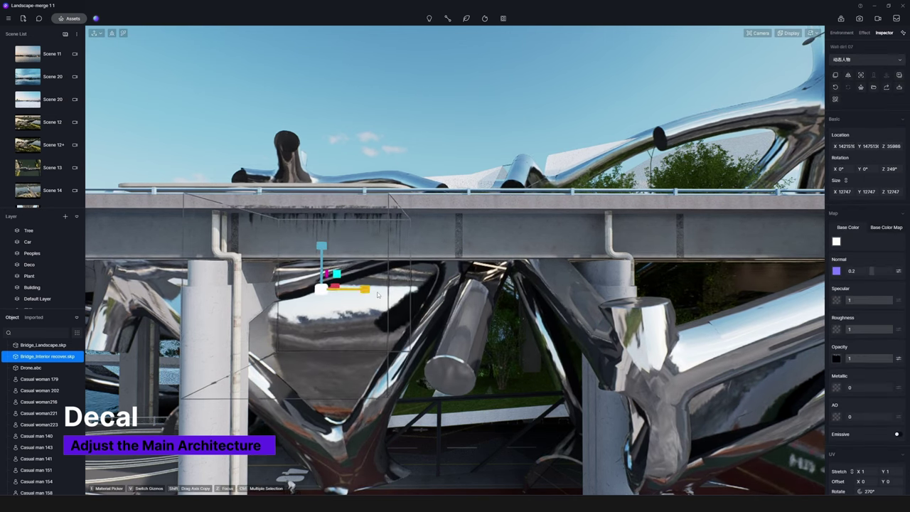
Lower the decal's opacity, move it onto the pillar, and place a Graffiti decal on the underpass wall.
{"action": "left_click_drag", "start_coordinate": [888, 358], "coordinate": [871, 359]}
{"action": "left_click_drag", "start_coordinate": [367, 292], "coordinate": [212, 289]}
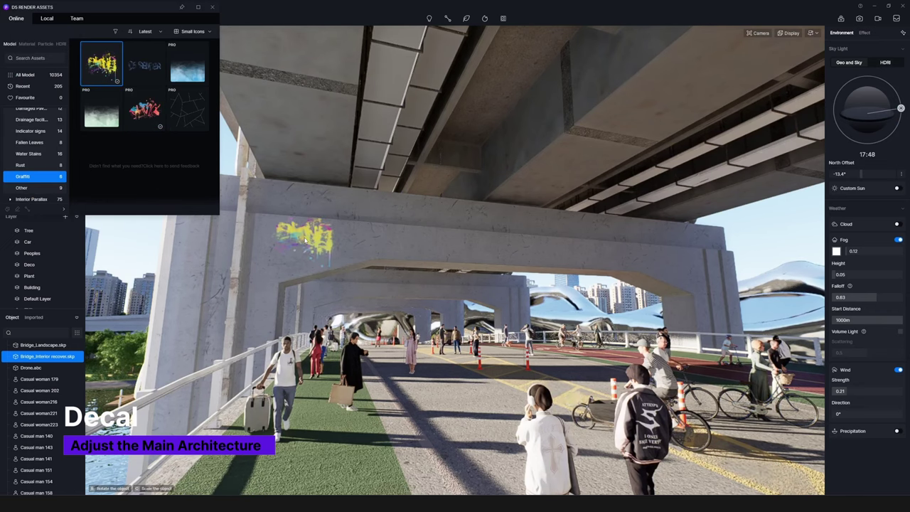
{"action": "left_click", "coordinate": [306, 240]}
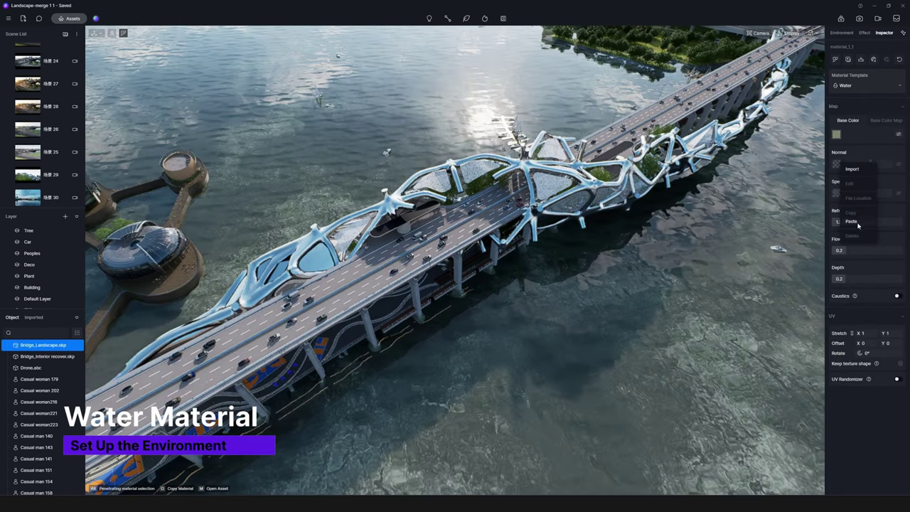
Give the water a wave normal map, stronger ripples, 1.04 refraction and deeper depth.
{"action": "left_click", "coordinate": [852, 222]}
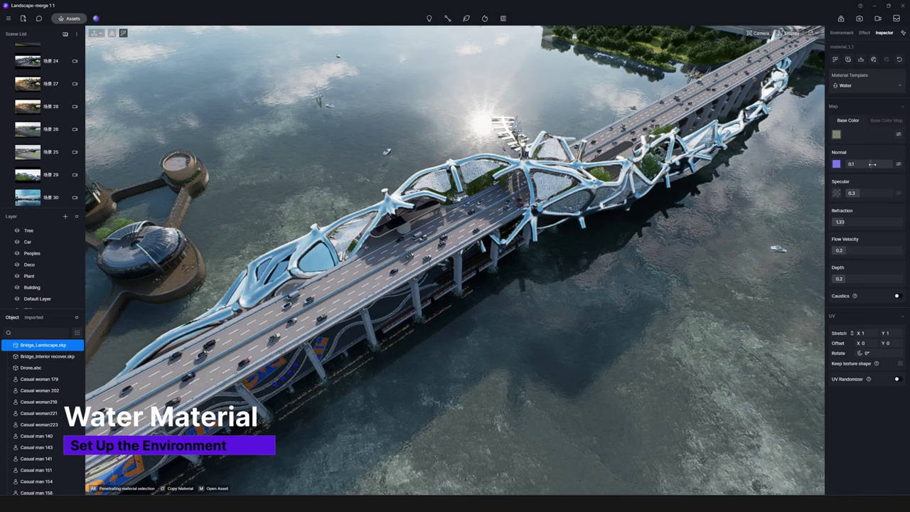
{"action": "left_click_drag", "start_coordinate": [866, 163], "coordinate": [863, 163]}
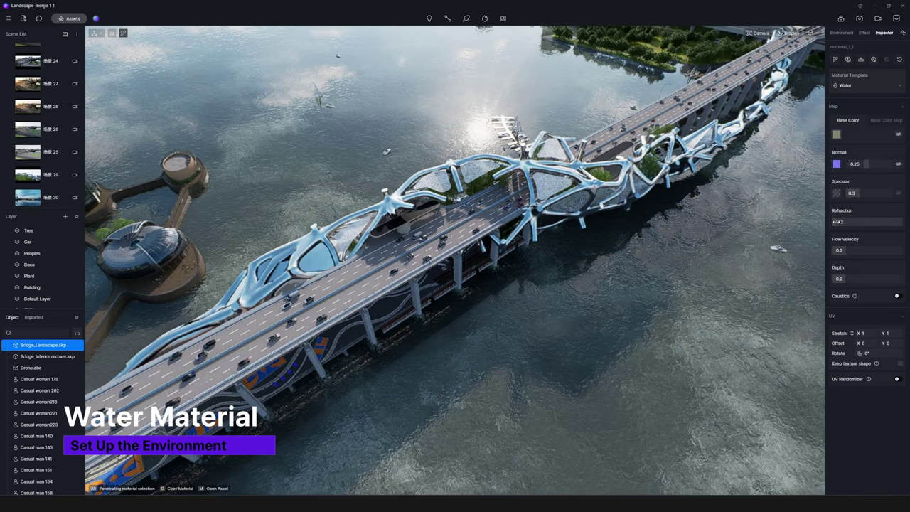
{"action": "left_click_drag", "start_coordinate": [833, 222], "coordinate": [832, 222]}
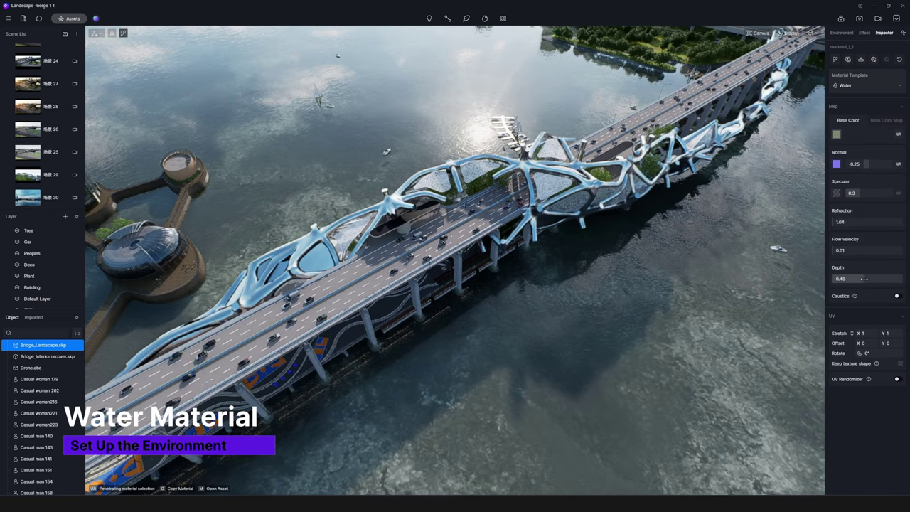
{"action": "left_click_drag", "start_coordinate": [863, 279], "coordinate": [885, 277]}
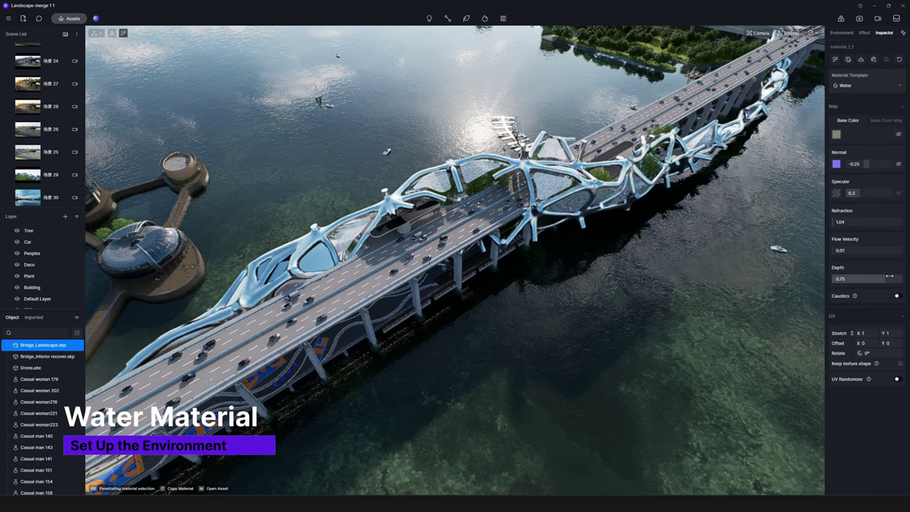
{"action": "key", "text": "Escape"}
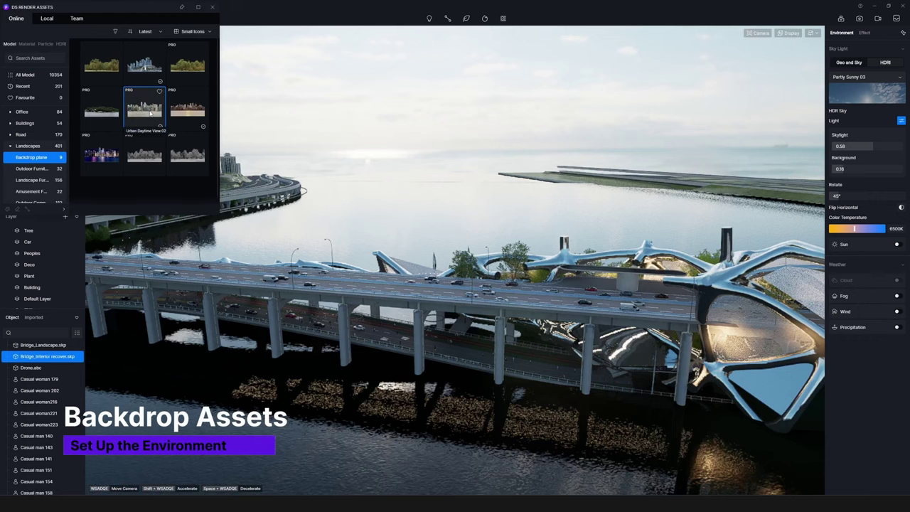
Add the Urban Daytime View 02 skyline backdrop rotated to 57 degrees.
{"action": "left_click", "coordinate": [150, 113]}
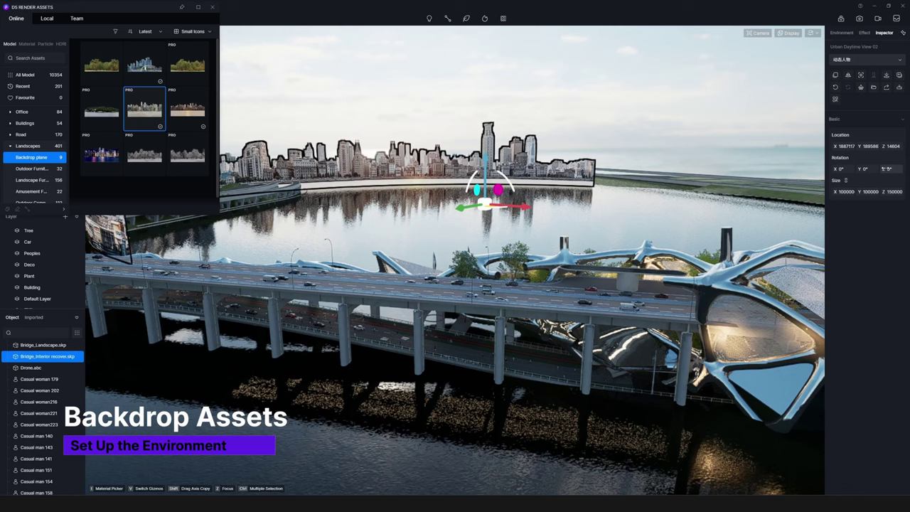
{"action": "left_click_drag", "start_coordinate": [894, 168], "coordinate": [906, 168]}
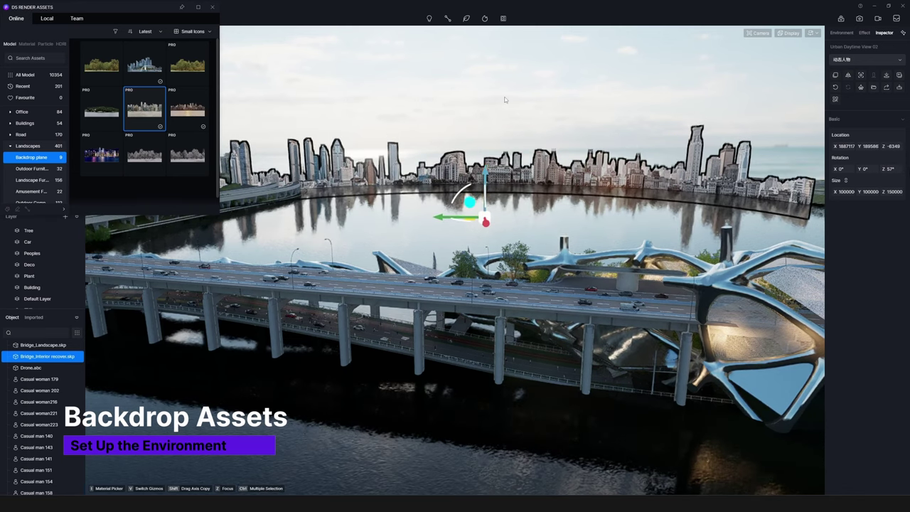
{"action": "left_click", "coordinate": [505, 100]}
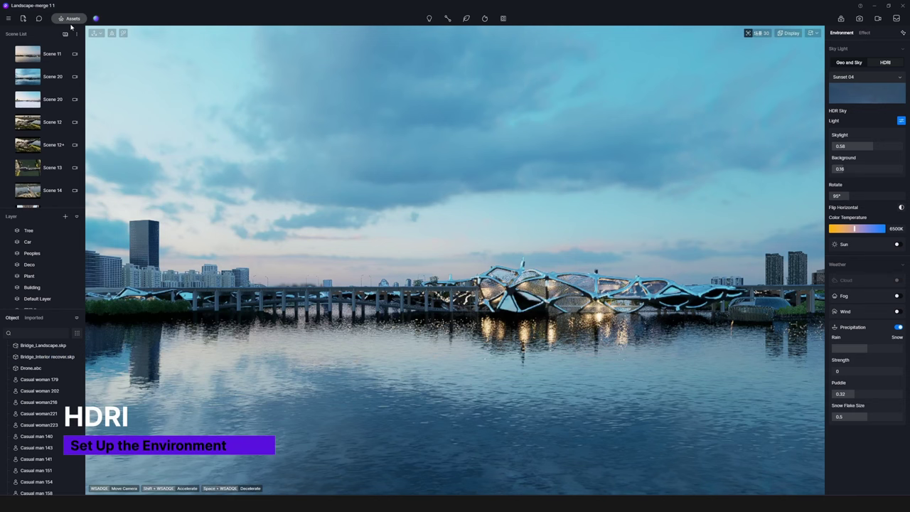
Try the Dusk 07 HDRI sky rotated behind the bridge, then switch to overcast Cloudy 02.
{"action": "left_click", "coordinate": [70, 20]}
{"action": "left_click", "coordinate": [148, 68]}
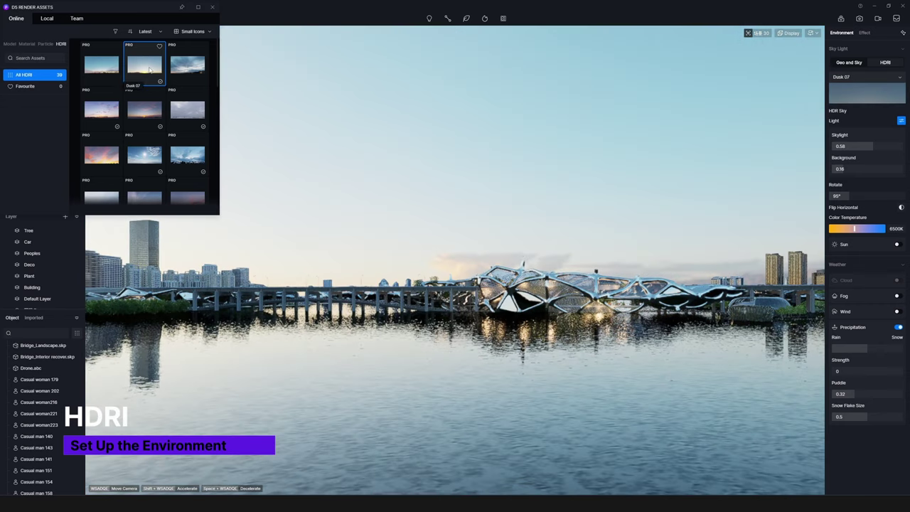
{"action": "left_click_drag", "start_coordinate": [850, 198], "coordinate": [837, 196]}
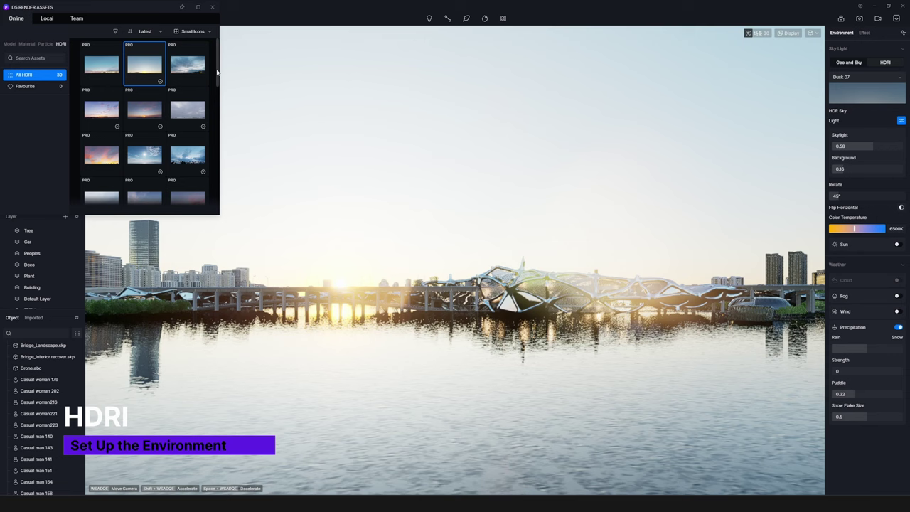
{"action": "mouse_move", "coordinate": [217, 71]}
{"action": "left_mouse_down"}
{"action": "mouse_move", "coordinate": [212, 150]}
{"action": "mouse_move", "coordinate": [227, 73]}
{"action": "left_mouse_up"}
{"action": "left_click", "coordinate": [107, 108]}
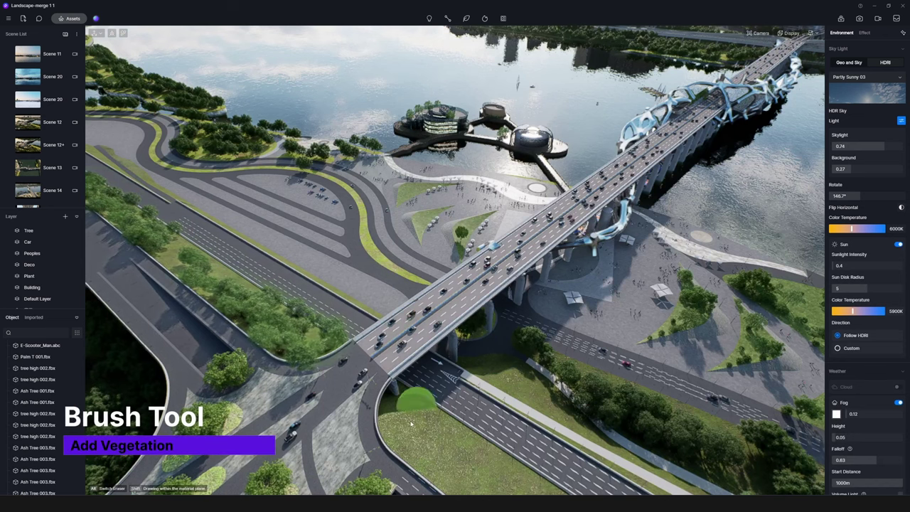
Paint trees beside the road, then start a crowd path under the overpass.
{"action": "left_click_drag", "start_coordinate": [519, 395], "coordinate": [697, 462]}
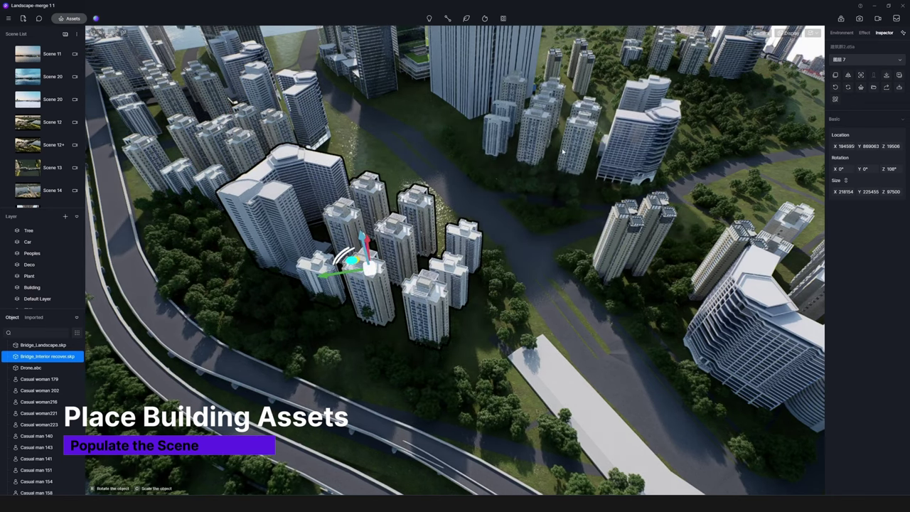
{"action": "left_click", "coordinate": [541, 186]}
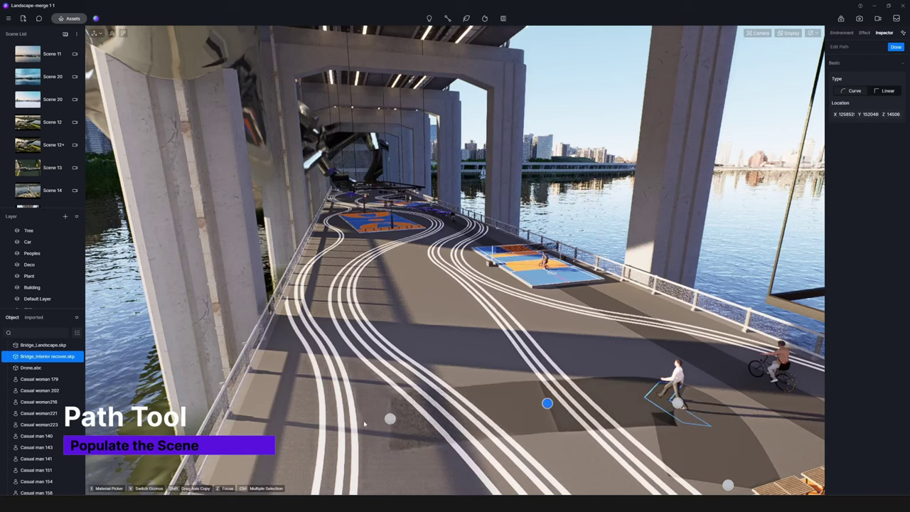
{"action": "left_click", "coordinate": [428, 234]}
{"action": "left_click", "coordinate": [420, 217]}
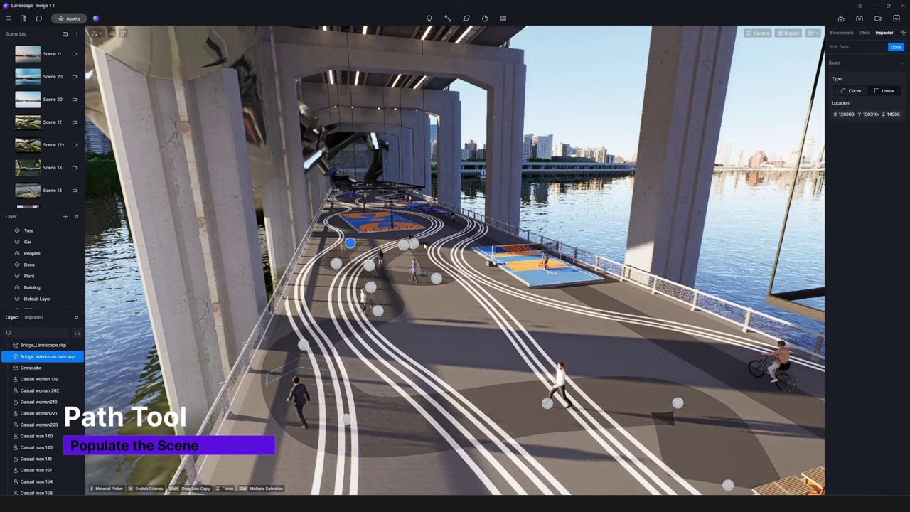
{"action": "left_click", "coordinate": [350, 243]}
{"action": "left_click", "coordinate": [457, 273]}
{"action": "left_click", "coordinate": [424, 320]}
Extend the crowd path across to the deck's right side and finish it.
{"action": "left_click", "coordinate": [471, 346]}
{"action": "left_click", "coordinate": [523, 319]}
{"action": "left_click", "coordinate": [619, 359]}
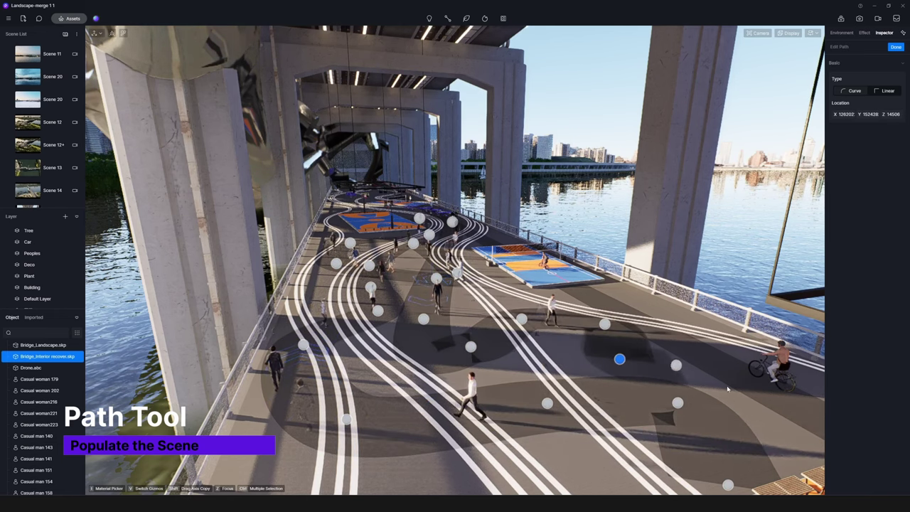
{"action": "left_click", "coordinate": [727, 386]}
{"action": "left_click", "coordinate": [821, 394]}
{"action": "right_click", "coordinate": [820, 393]}
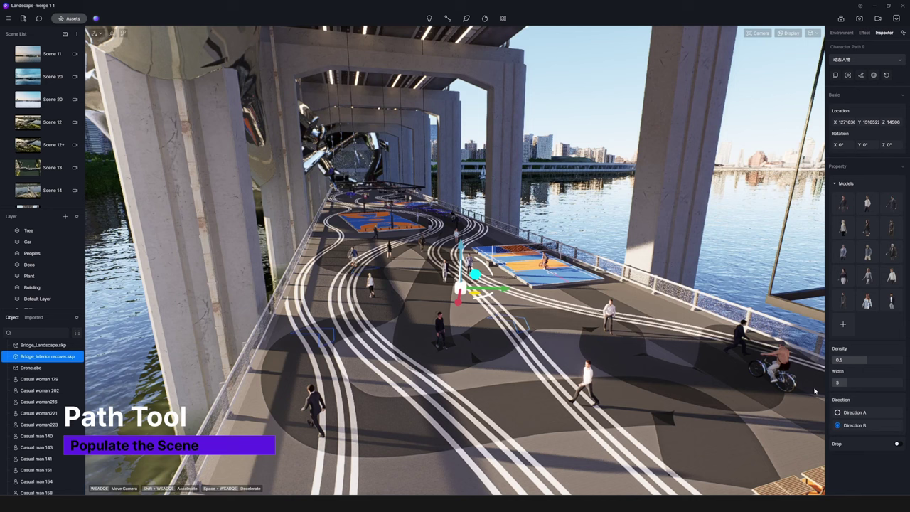
{"action": "key", "text": "Escape"}
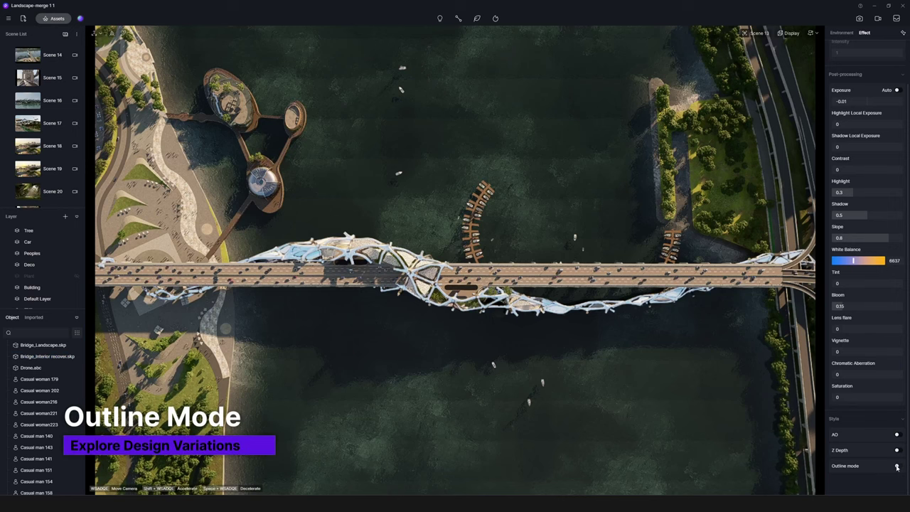
Enable Outline style with inner contour line 1, then apply an AI-matched atmosphere from the reference.
{"action": "left_click", "coordinate": [896, 466]}
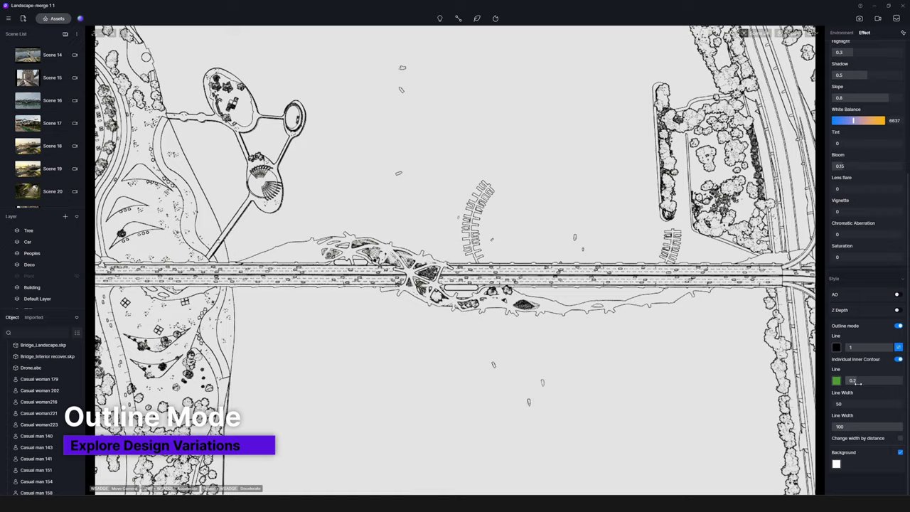
{"action": "left_click_drag", "start_coordinate": [858, 383], "coordinate": [882, 383]}
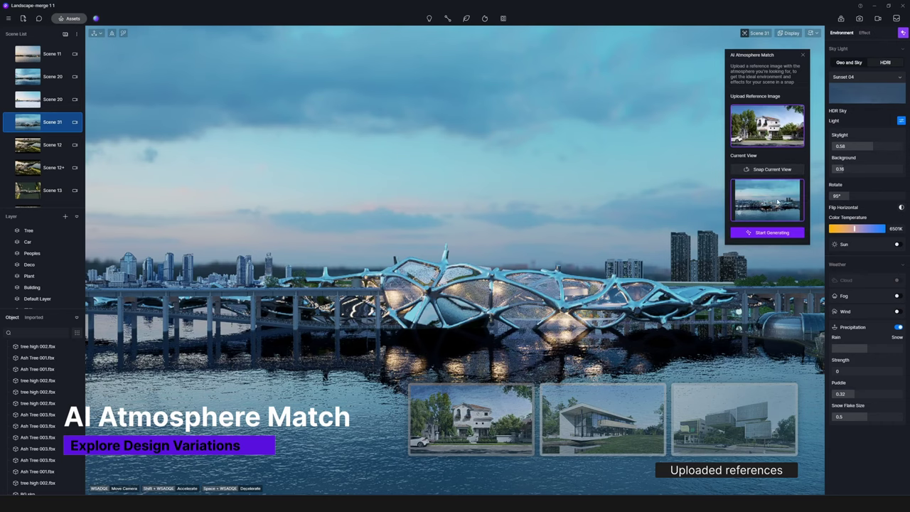
{"action": "left_click", "coordinate": [775, 233]}
{"action": "left_click", "coordinate": [775, 232]}
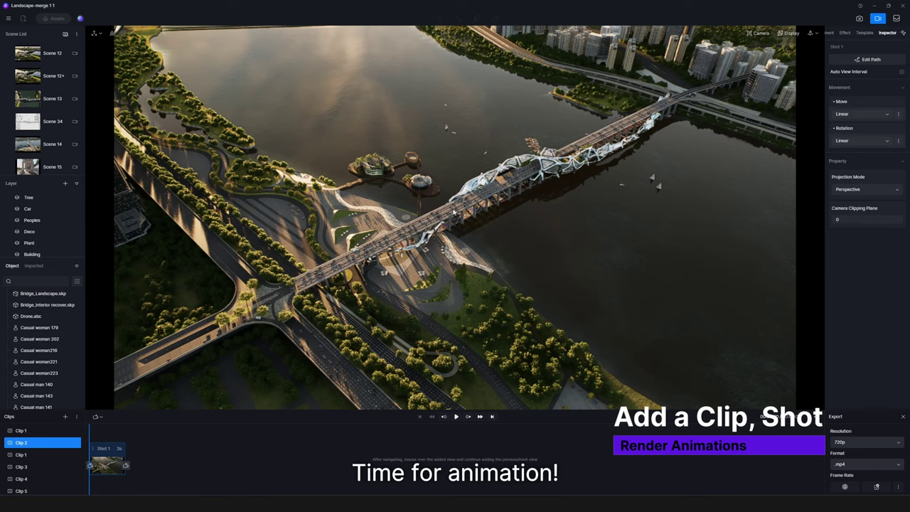
Tilt the view up, add a second view to Shot 1, and play the animation.
{"action": "right_click_drag", "start_coordinate": [453, 211], "coordinate": [438, 126]}
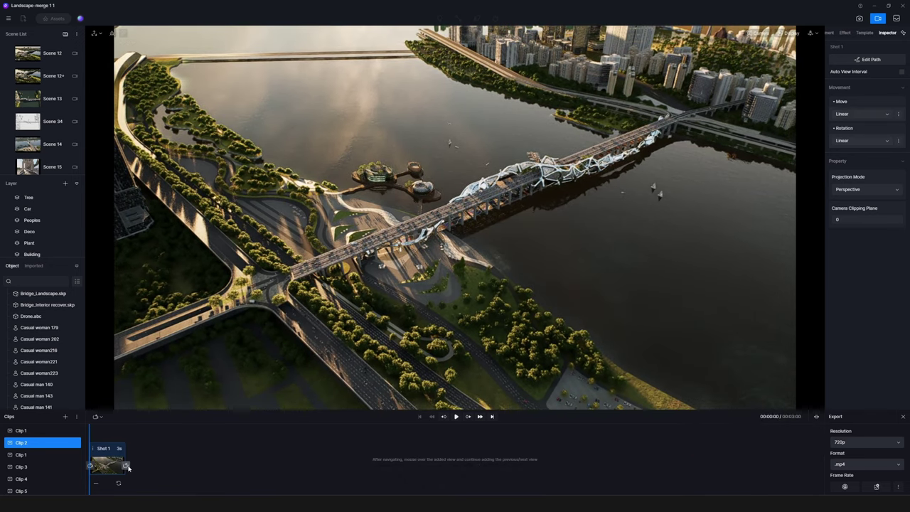
{"action": "left_click", "coordinate": [128, 467]}
{"action": "type", "text": "2190"}
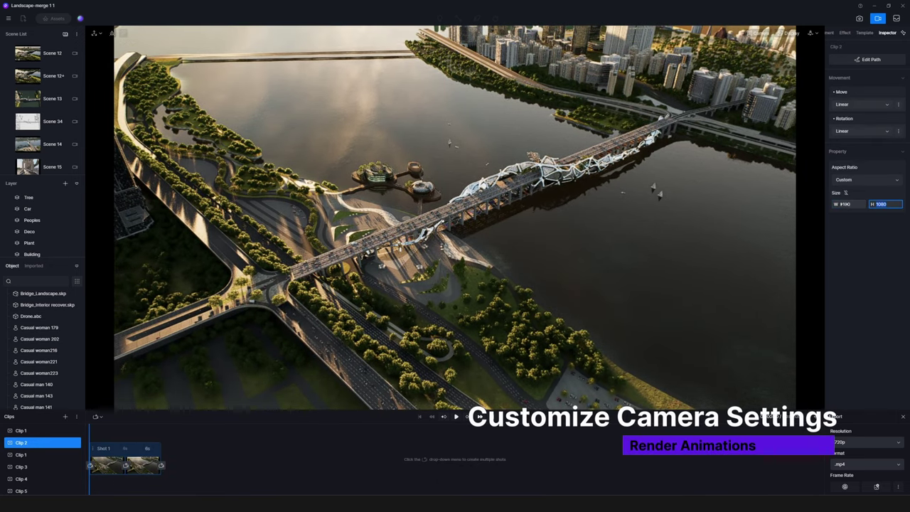
{"action": "left_click", "coordinate": [99, 468]}
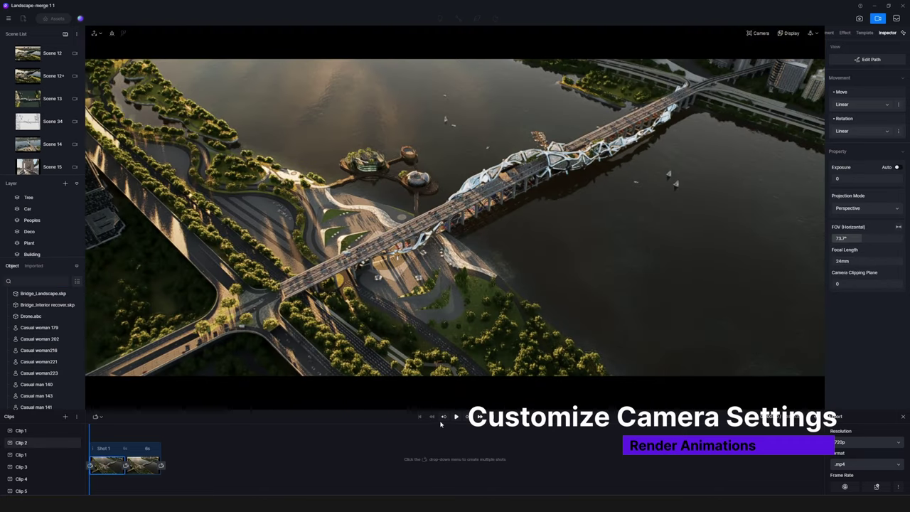
{"action": "left_click", "coordinate": [456, 417]}
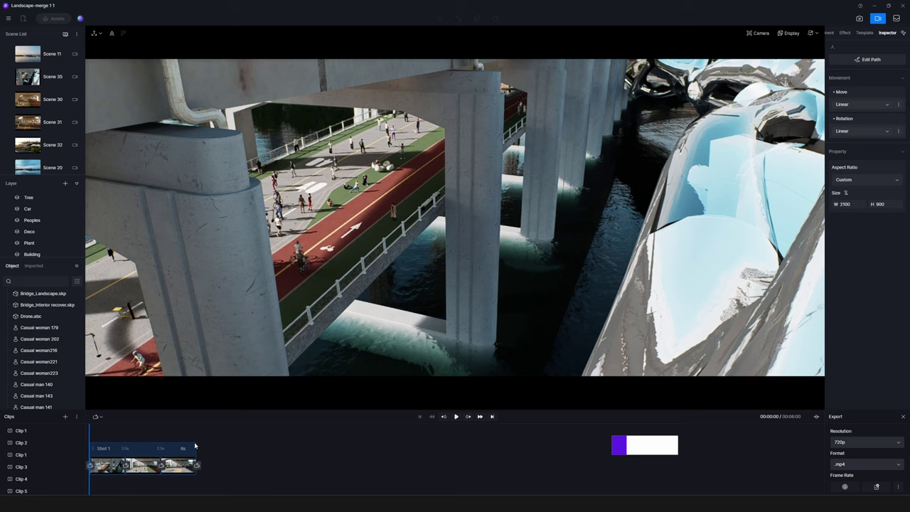
Reshape Shot 1's camera path by moving its end node near the deck, then replay.
{"action": "left_click", "coordinate": [146, 450]}
{"action": "left_click", "coordinate": [852, 61]}
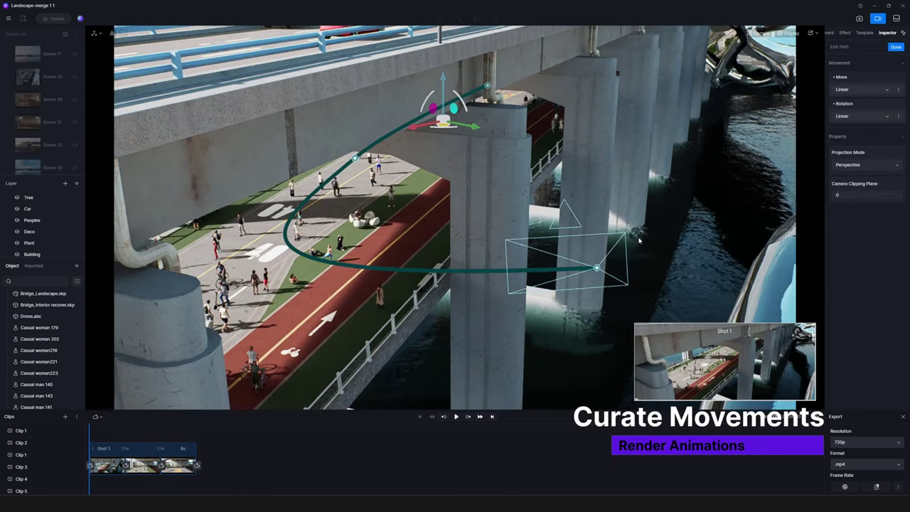
{"action": "mouse_move", "coordinate": [597, 269]}
{"action": "left_mouse_down"}
{"action": "mouse_move", "coordinate": [601, 81]}
{"action": "mouse_move", "coordinate": [617, 348]}
{"action": "left_mouse_up"}
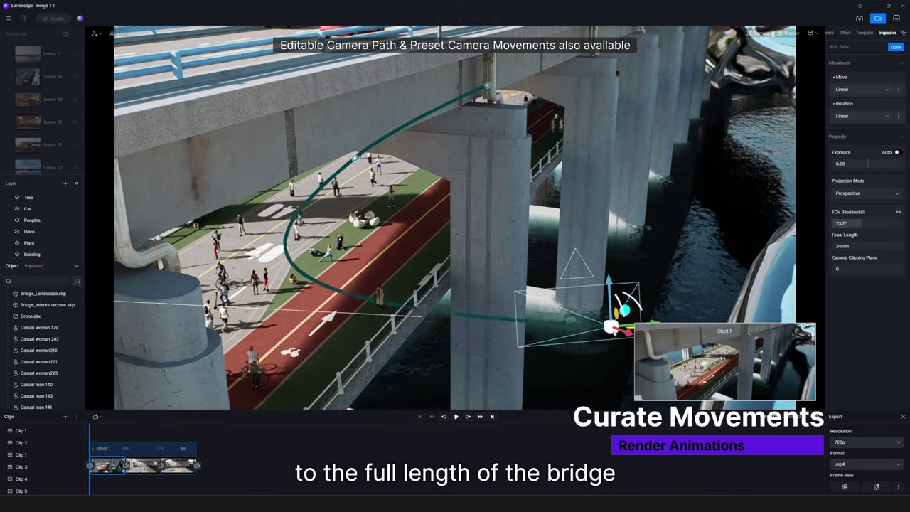
{"action": "left_click", "coordinate": [457, 416]}
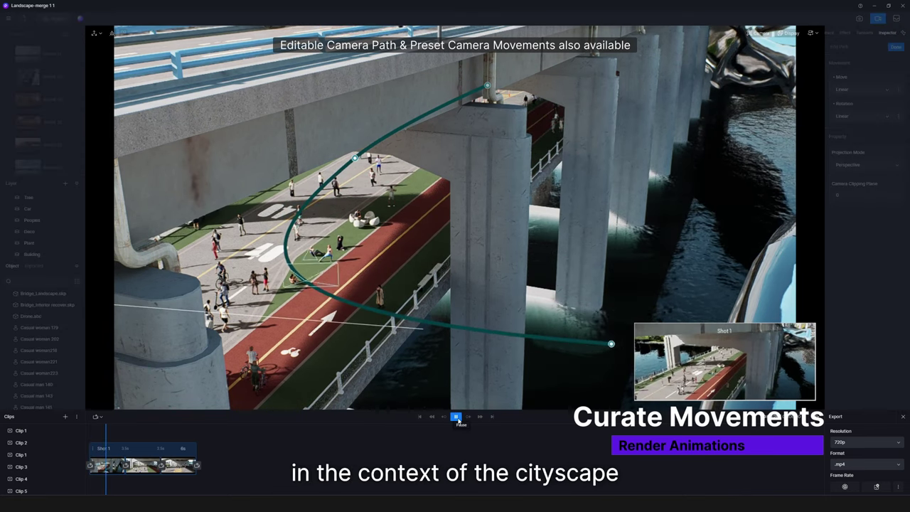